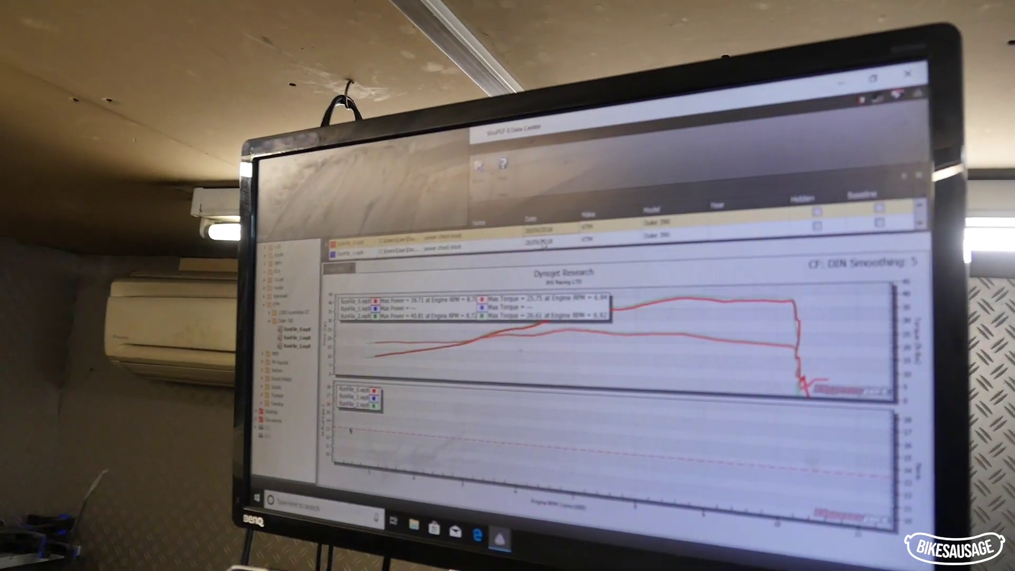
{"action": "right_click", "coordinate": [545, 243]}
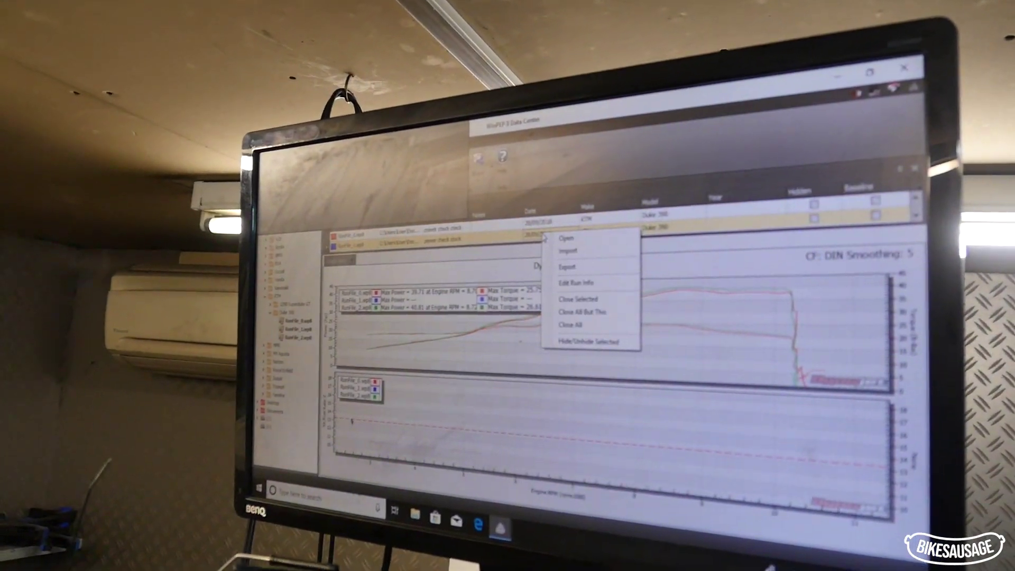